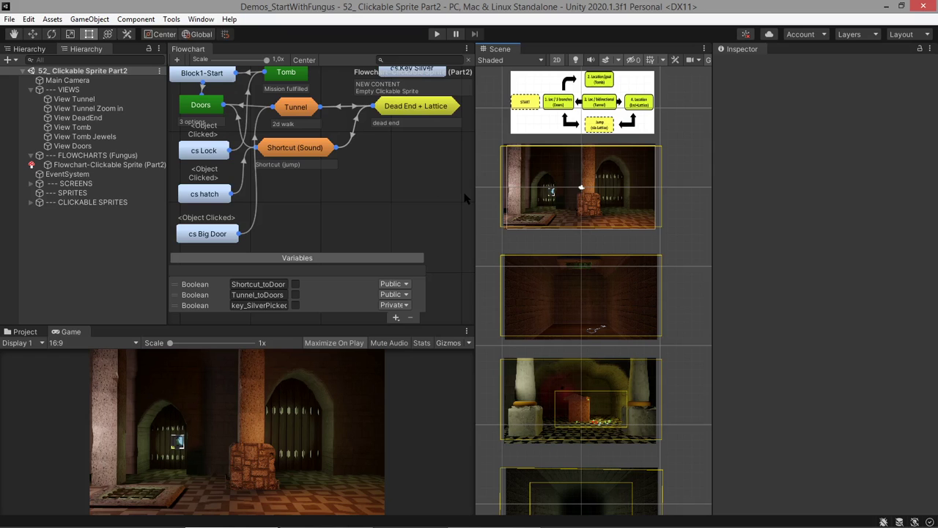
Pan the flowchart down and right to bring the Steps notes and cs.Key.Silver block into view.
middle_drag(466, 198, 513, 324)
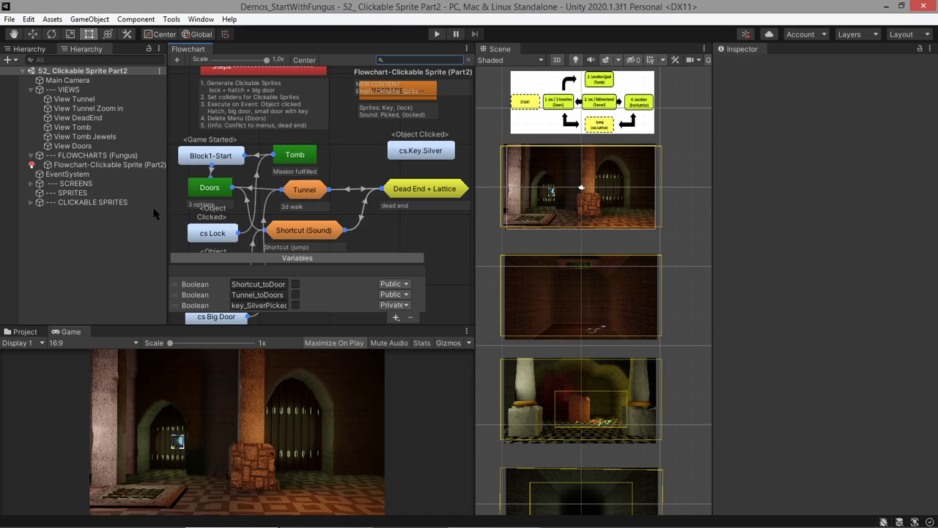
Inspect cs.Hatch.Doors_Empty: no sprite, a 15×5 Box Collider 2D and Clickable2D.
click(30, 203)
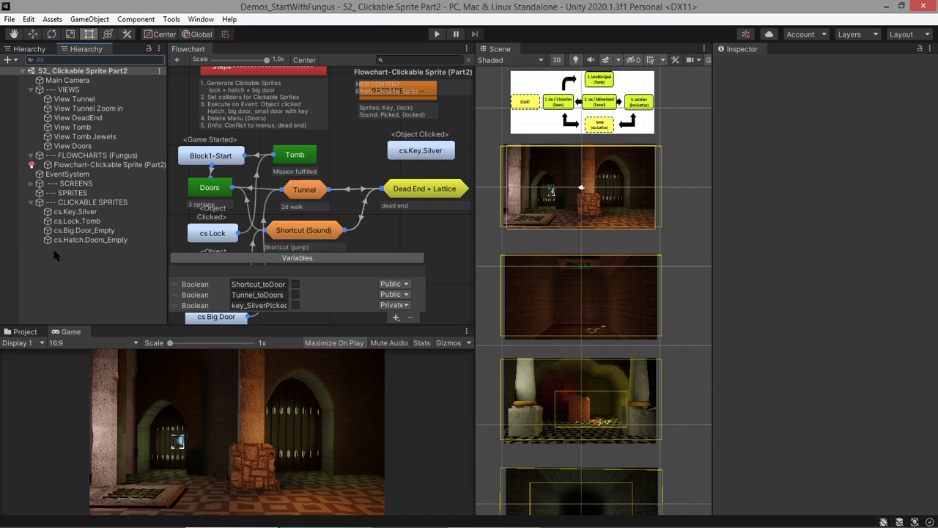
click(85, 204)
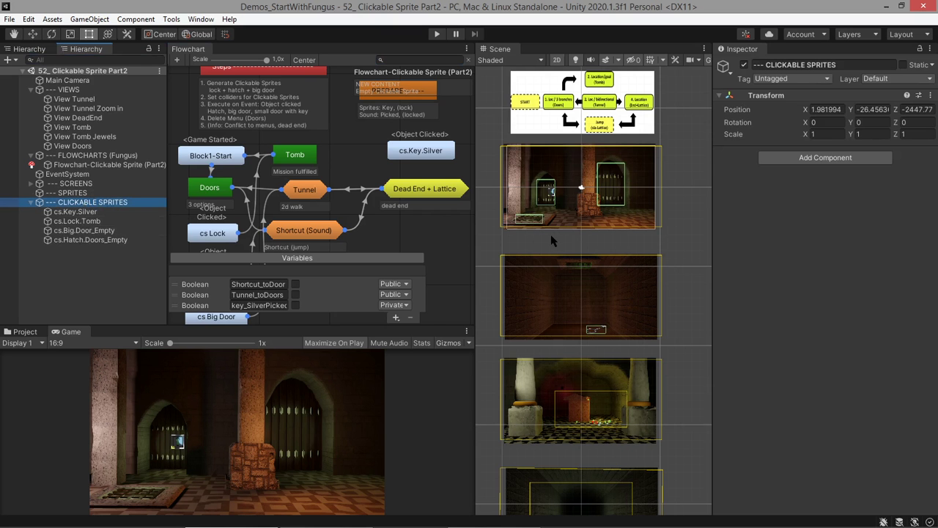
scroll(552, 240, up, 3)
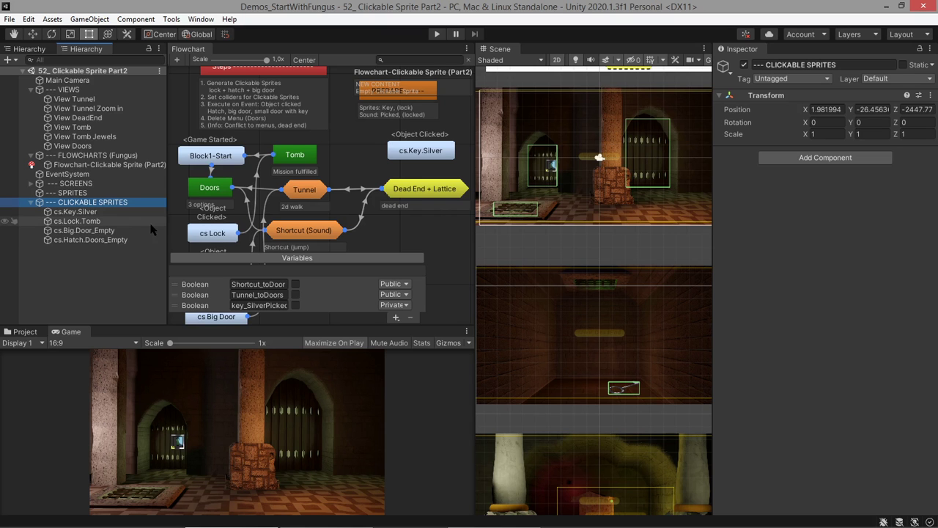
click(105, 239)
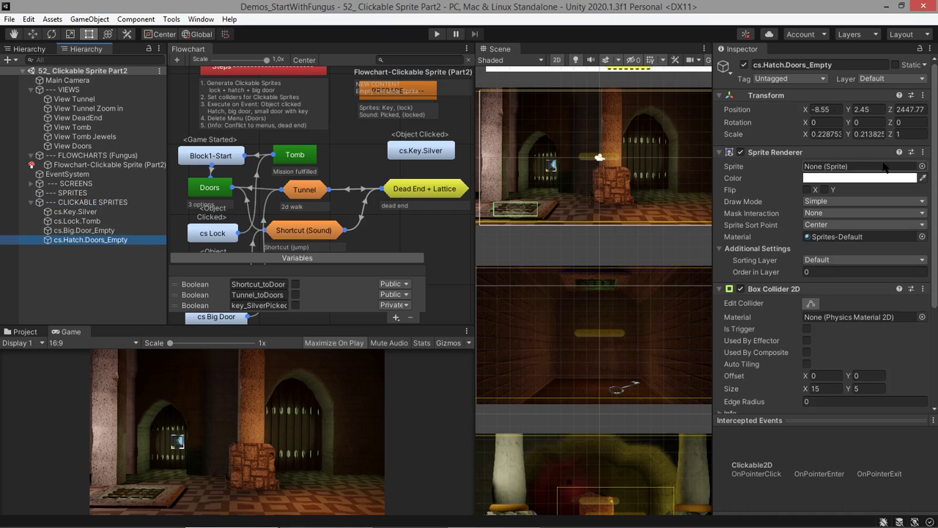
Browse the hatch's sprite picker without choosing, then inspect cs.Lock.Tomb's lock sprite and 10×15 collider.
click(922, 166)
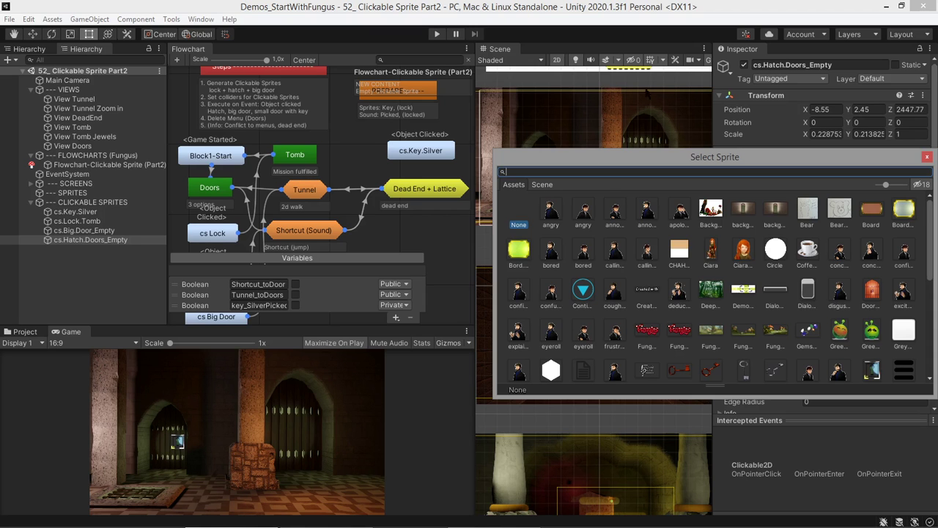
click(650, 82)
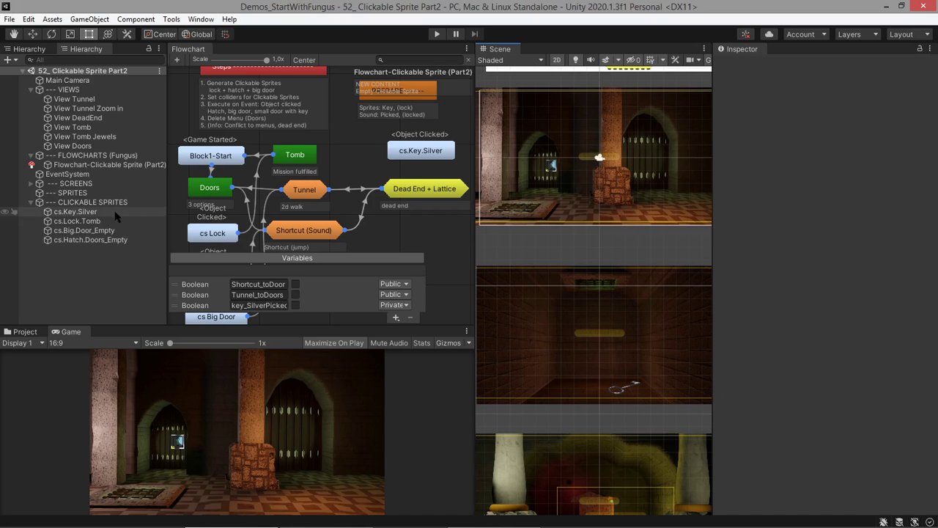
click(91, 241)
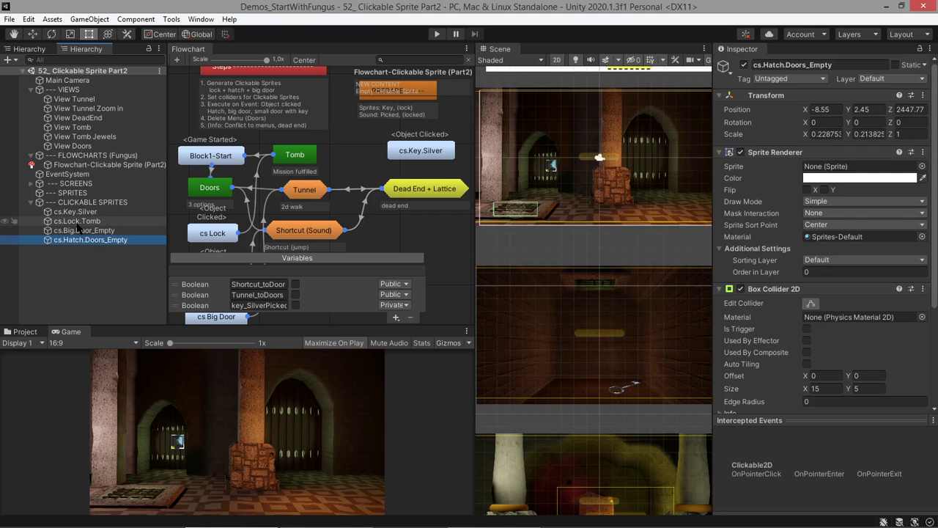
click(77, 222)
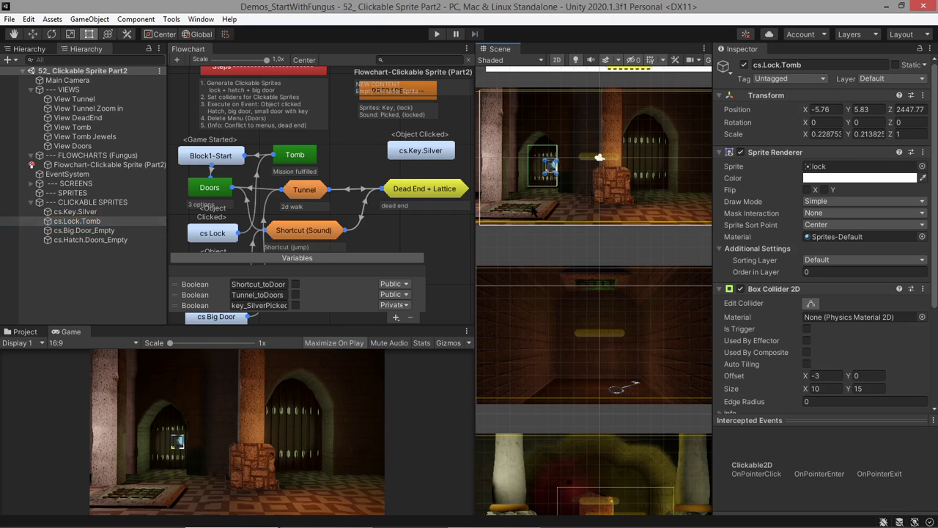
Select scene sprites to expand SCREENS, then reselect the cs.Lock.Tomb lock sprite.
click(524, 213)
click(100, 249)
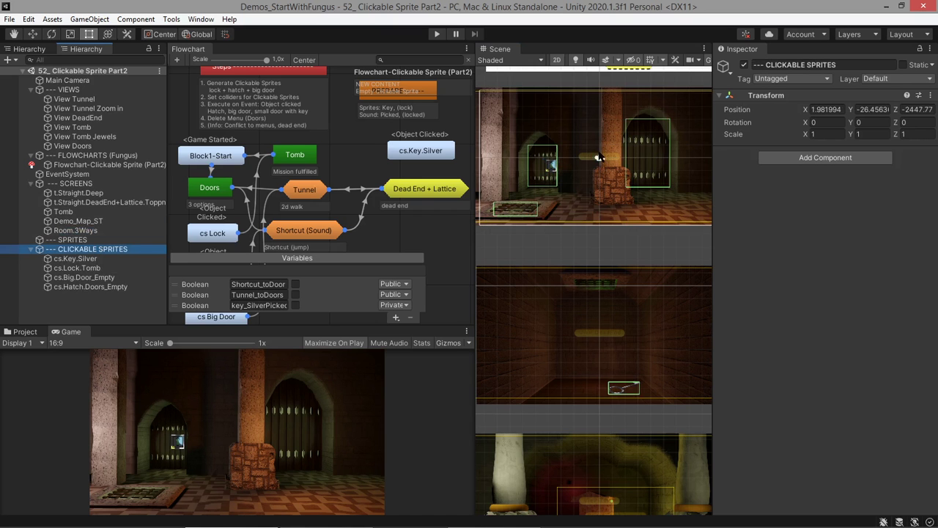
click(554, 166)
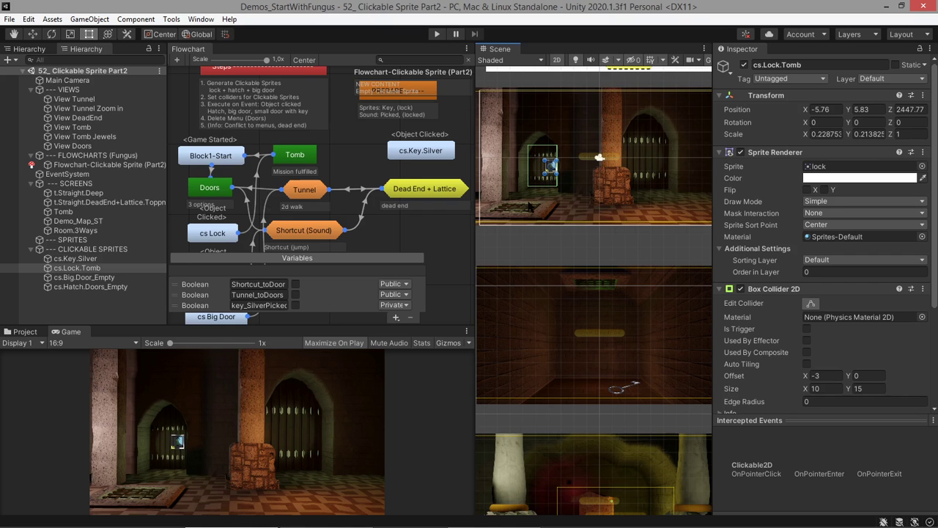
Inspect the flowchart settings, the cs hatch block and the Shortcut (Sound) block's commands.
key(q)
scroll(352, 183, down, 5)
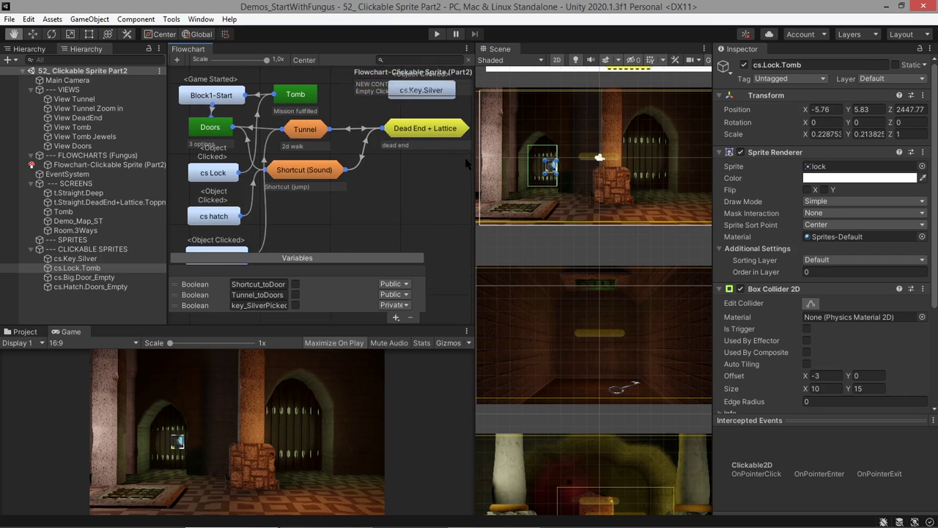
click(314, 155)
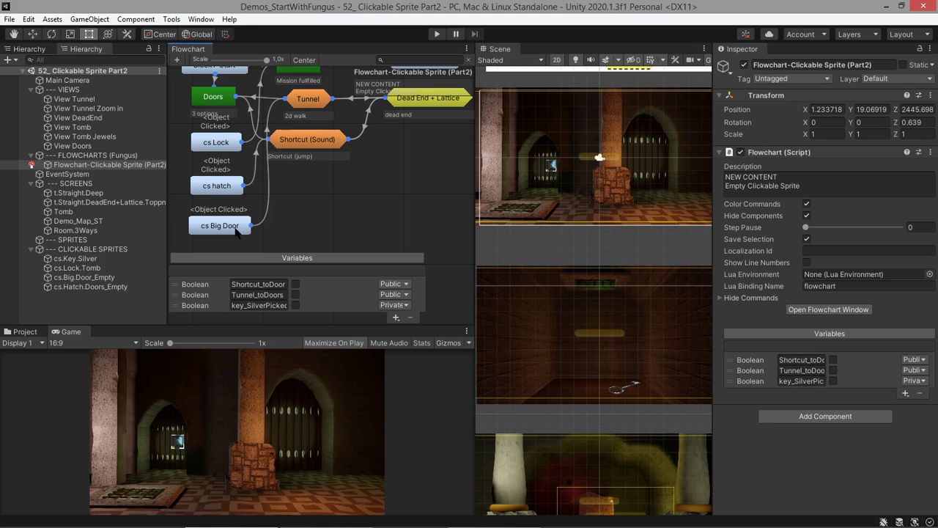
click(226, 192)
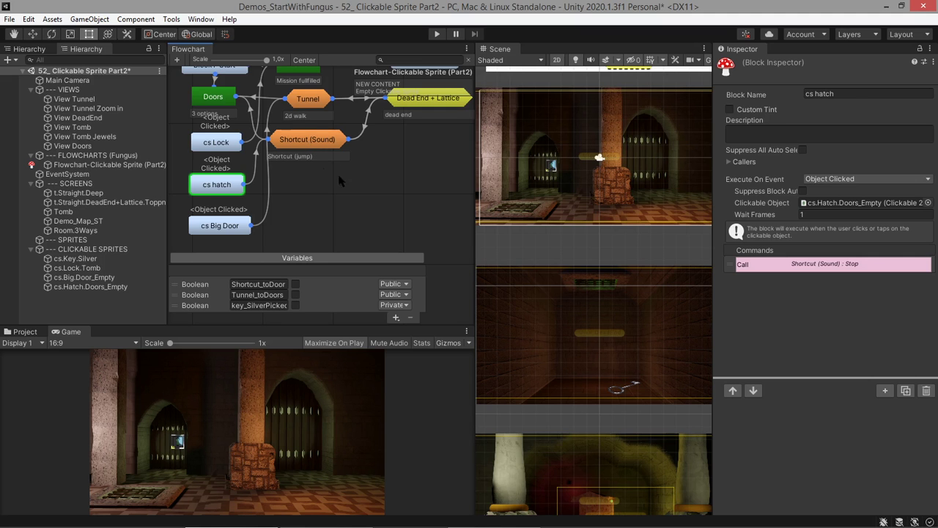
click(317, 146)
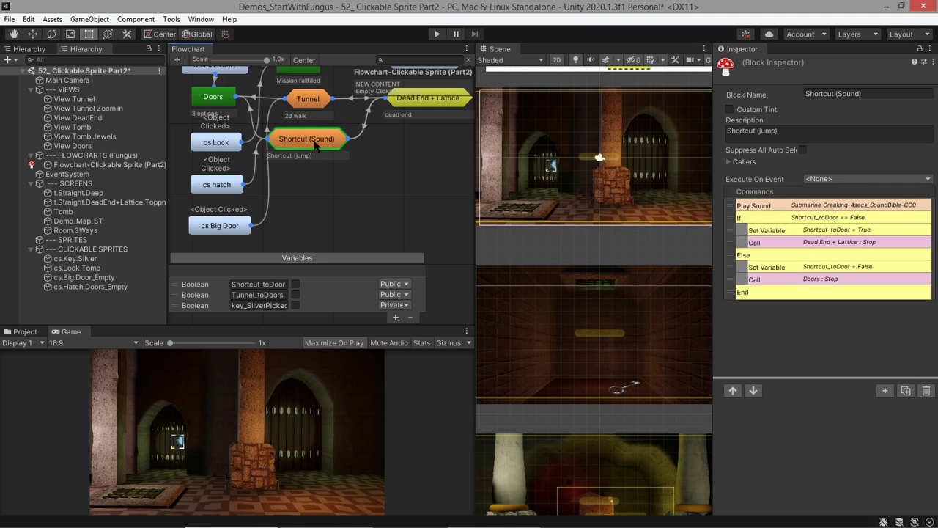
click(230, 182)
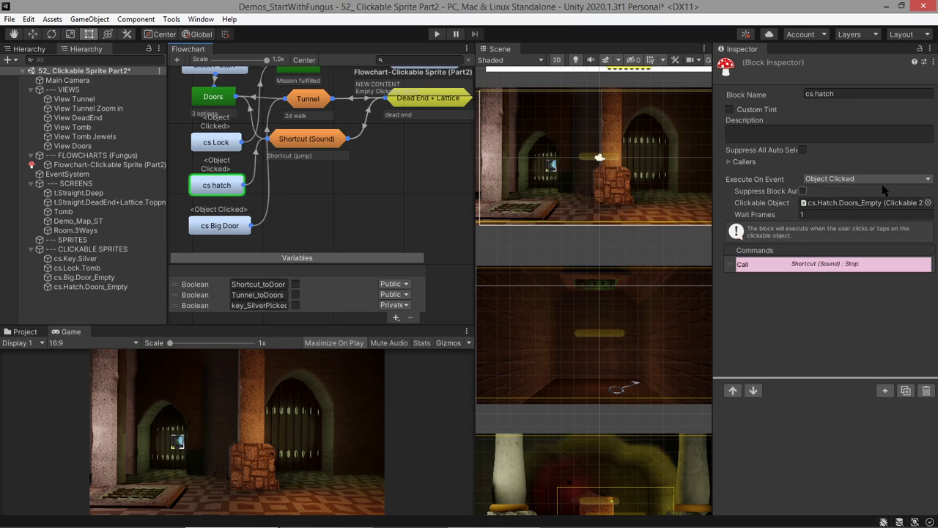
Confirm cs hatch's Object Clicked trigger on the hatch sprite, then inspect cs Big Door and cs Lock.
click(881, 183)
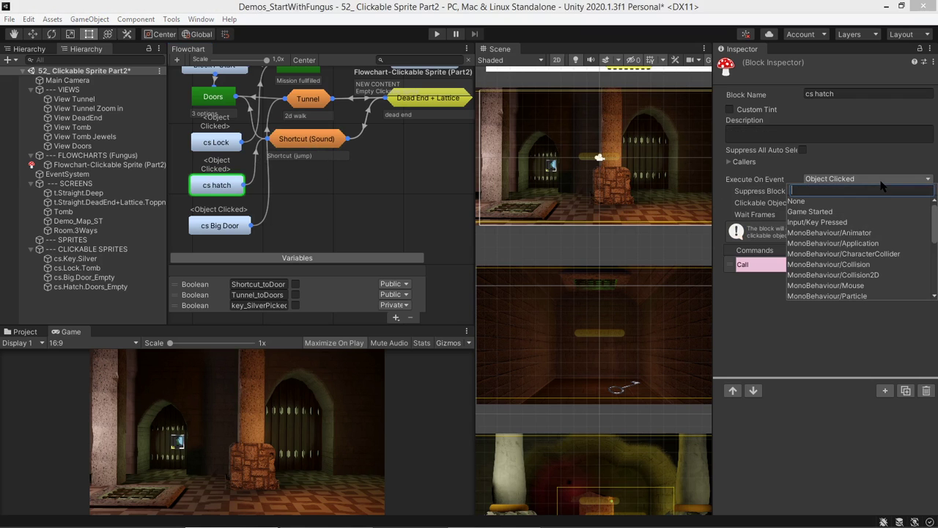
click(842, 164)
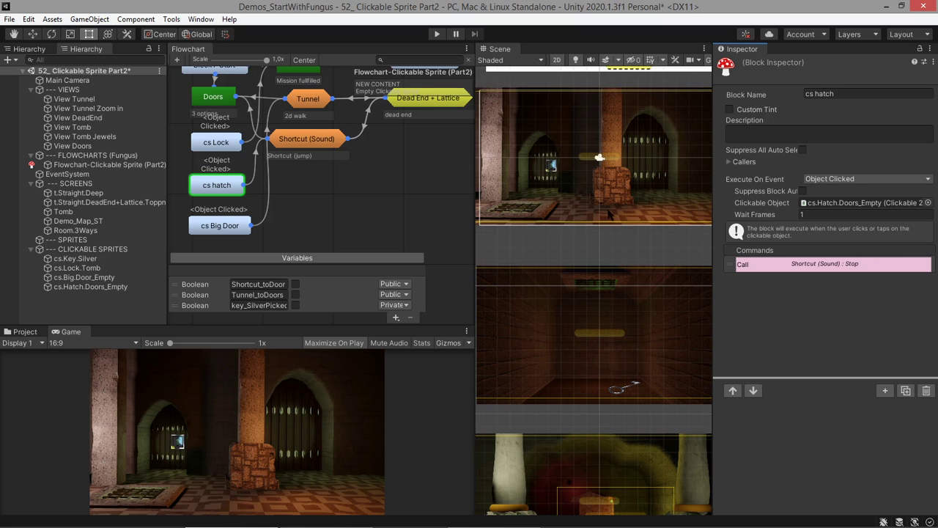
click(838, 208)
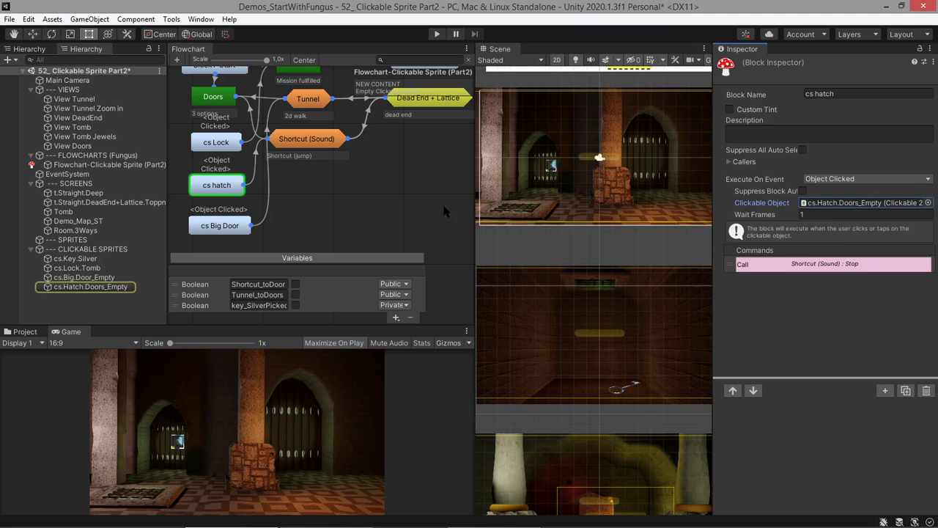
click(312, 197)
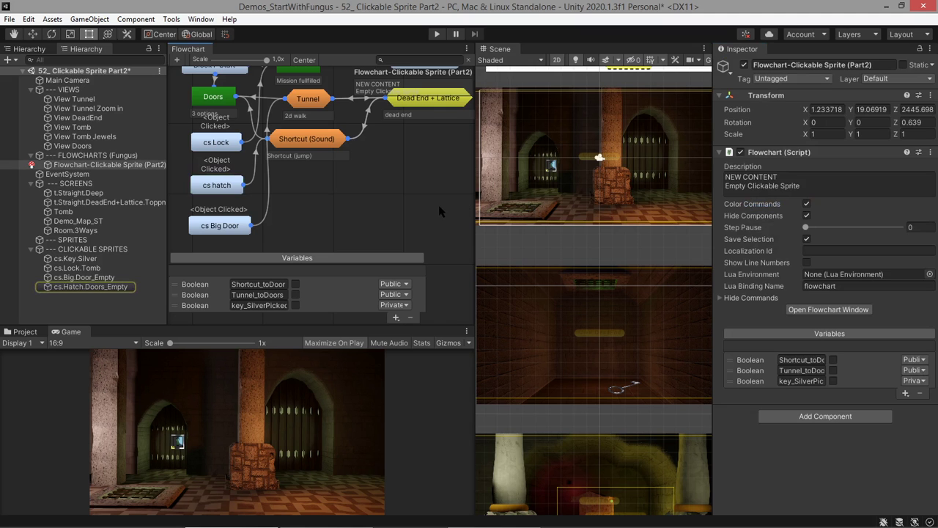
click(227, 226)
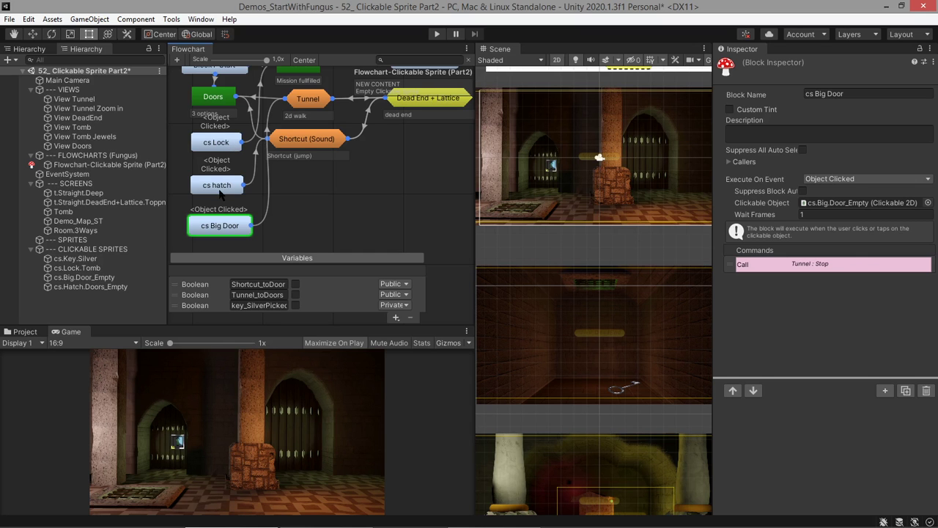
click(221, 144)
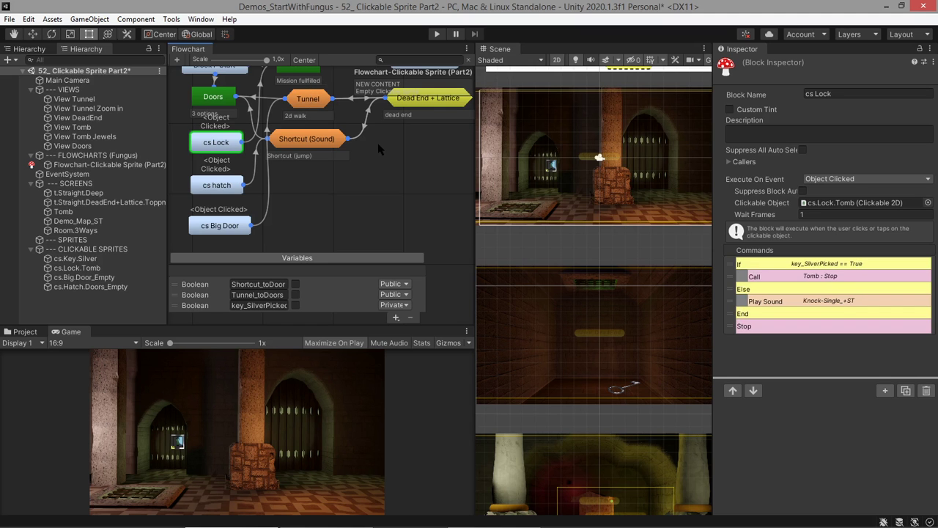
scroll(352, 132, up, 3)
click(323, 121)
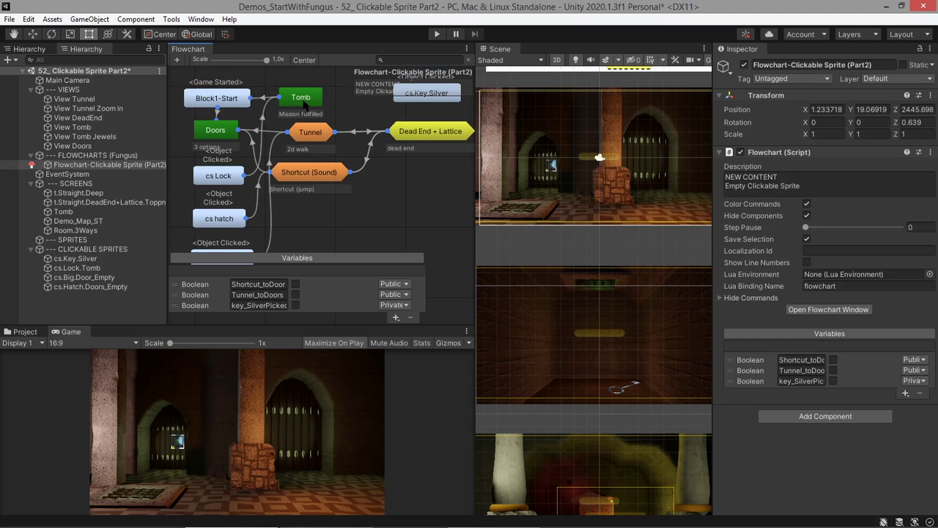
click(218, 179)
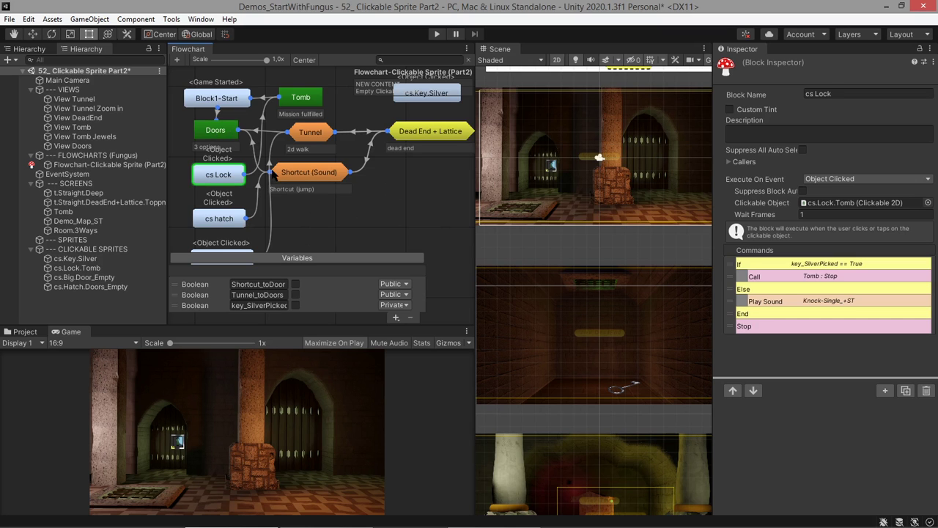
Review the Doors block's commands and start the game in Play mode.
click(226, 138)
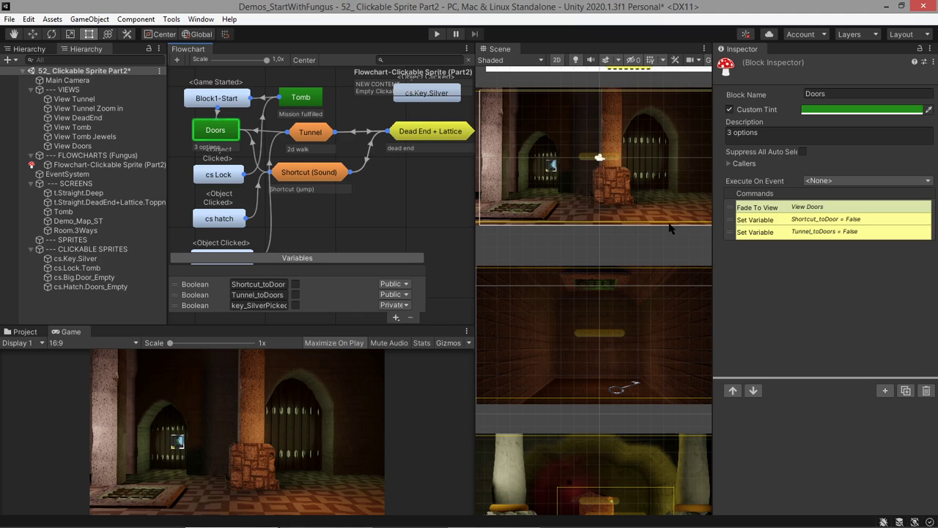
click(438, 35)
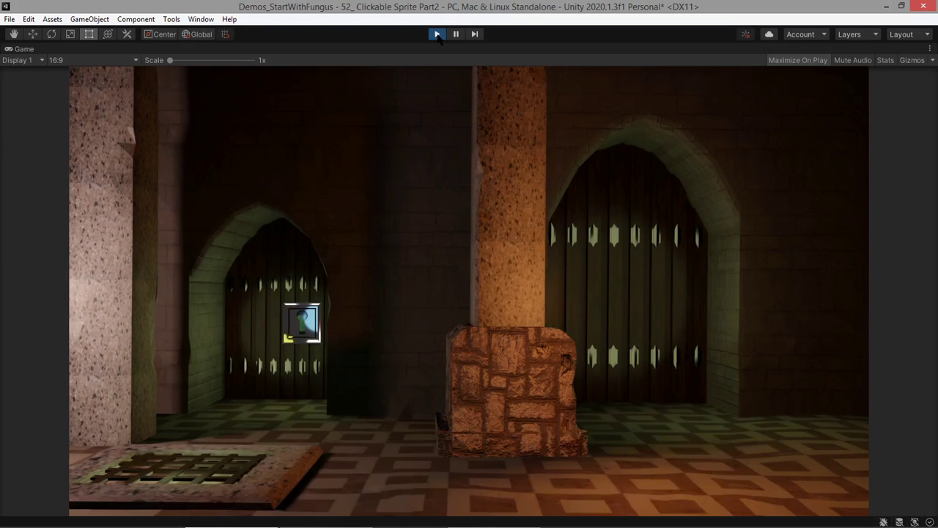
Dismiss the Game started message and click the floor grate to enter the tunnel.
click(378, 245)
click(227, 473)
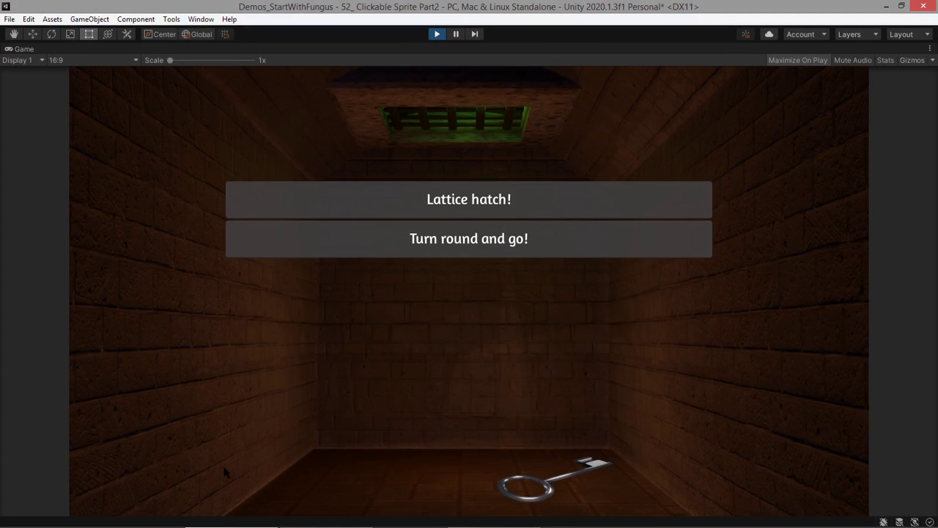
Take the silver key, choose 'Turn round and go!', and click the door lock to reach the treasure.
click(547, 487)
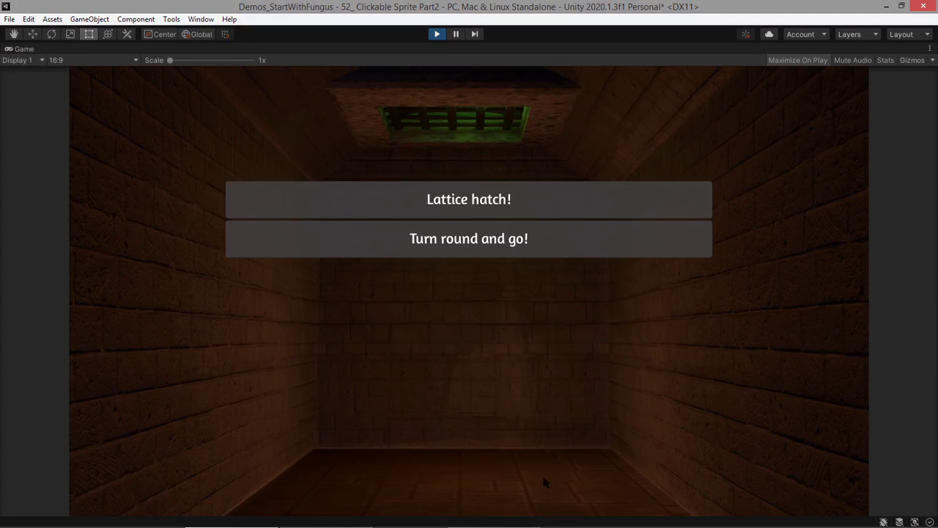
click(474, 251)
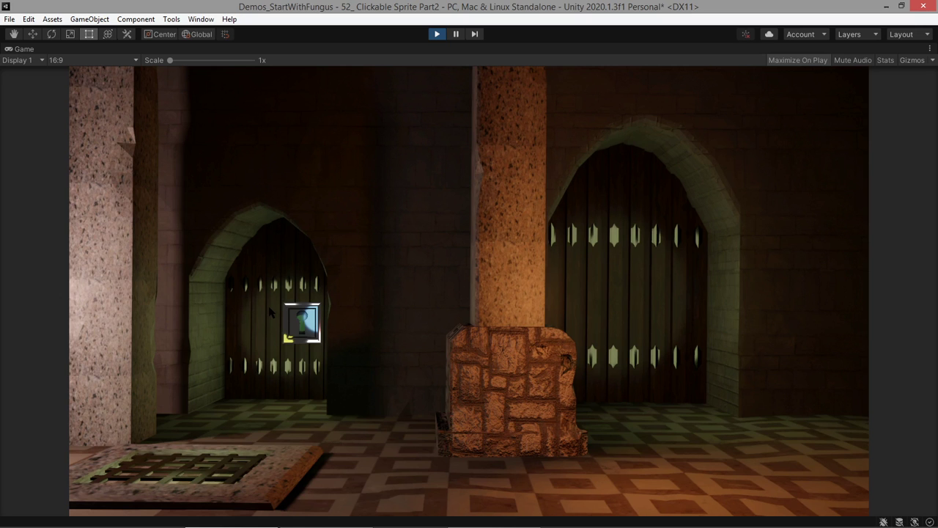
click(302, 323)
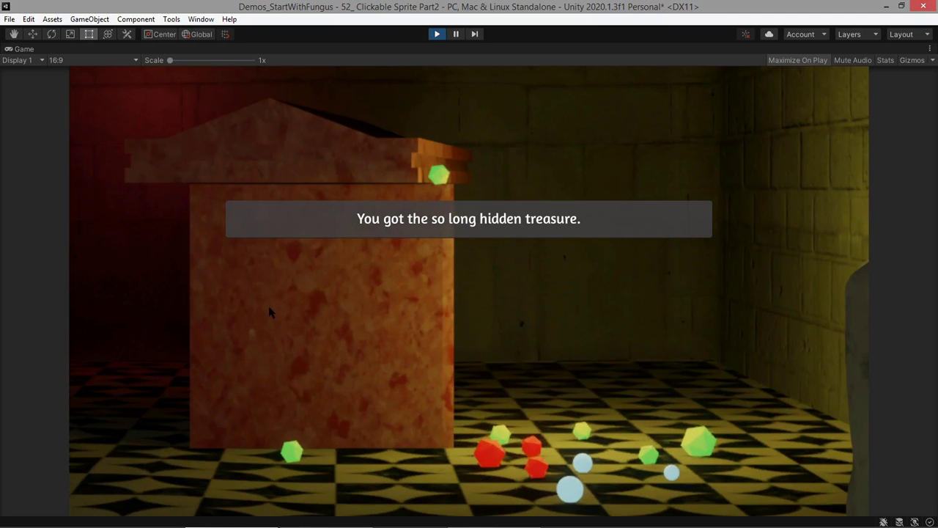
key(alt)
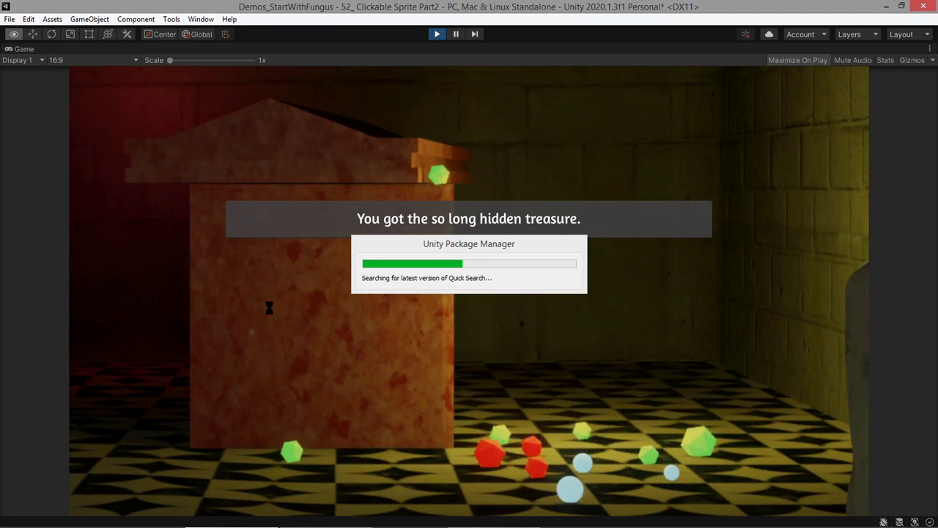